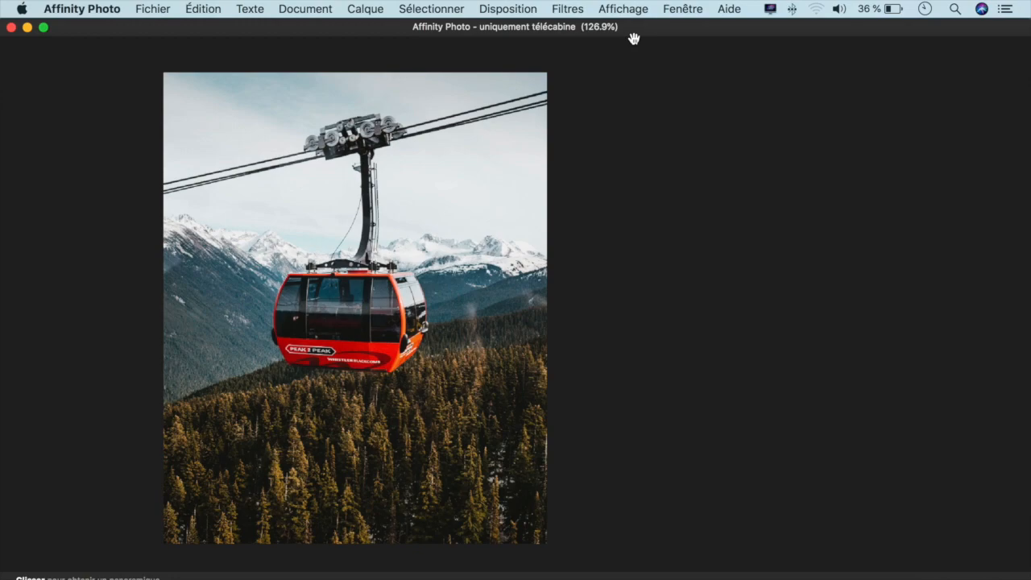
Display the Calques panel and copy the Arrière-plan layer of the cable car photo.
{"action": "left_click", "coordinate": [628, 10]}
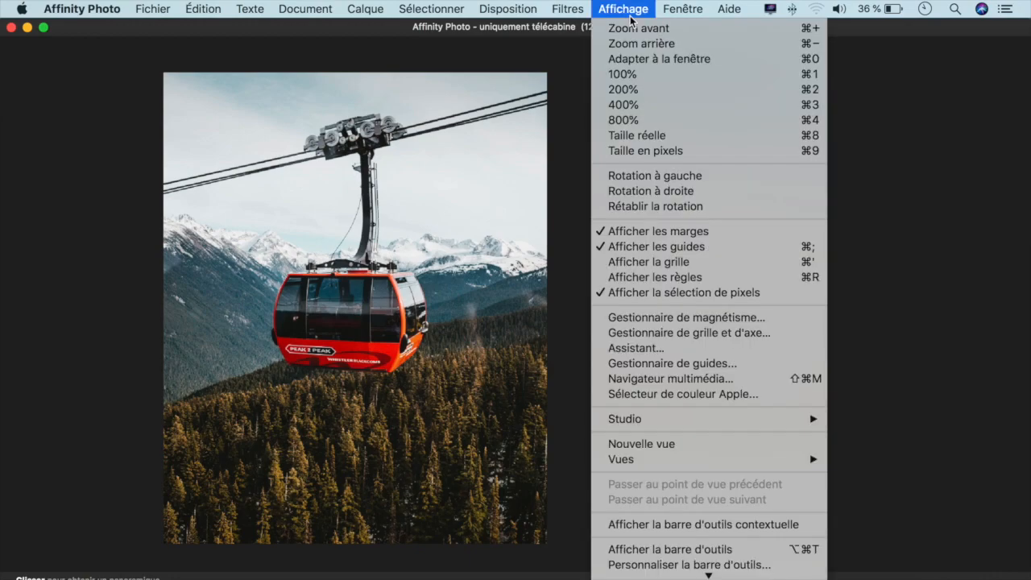
{"action": "mouse_move", "coordinate": [695, 427]}
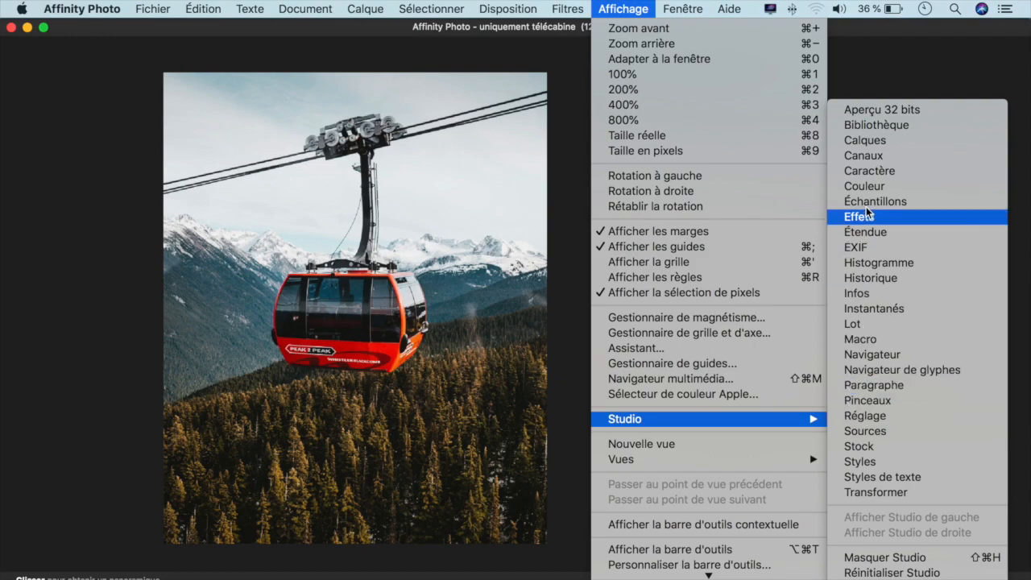
{"action": "left_click", "coordinate": [858, 141]}
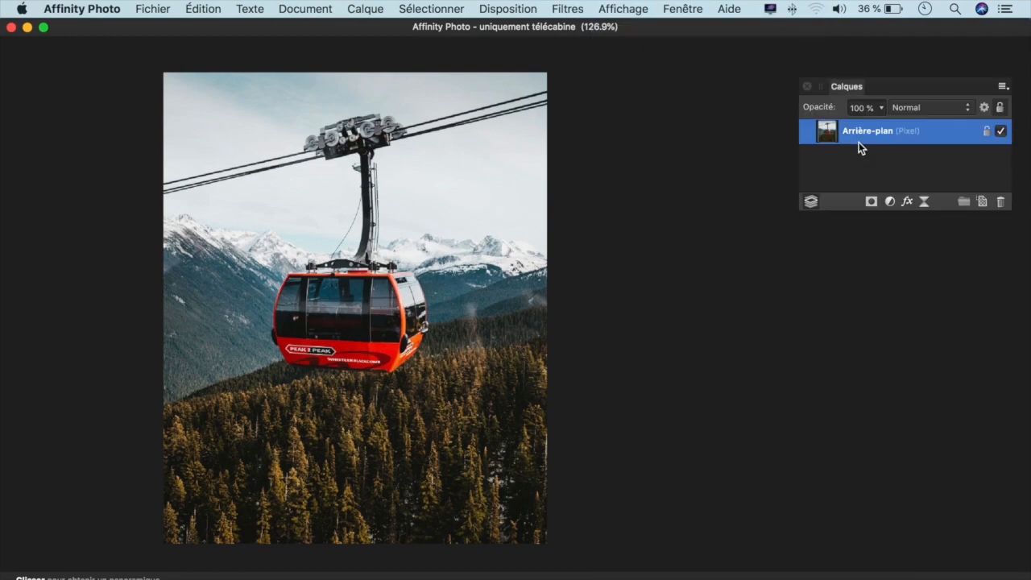
{"action": "right_click", "coordinate": [859, 142]}
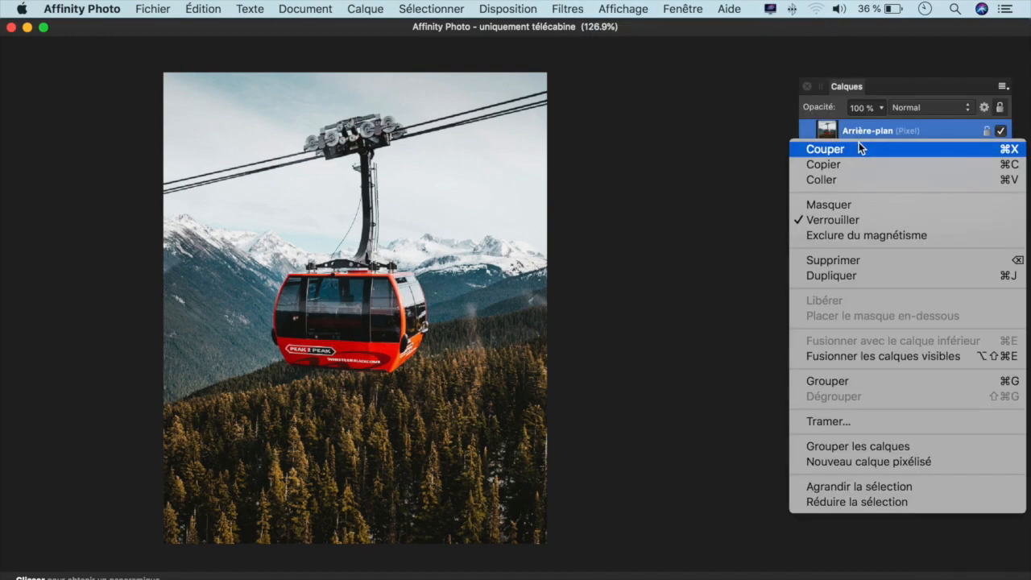
{"action": "left_click", "coordinate": [854, 165]}
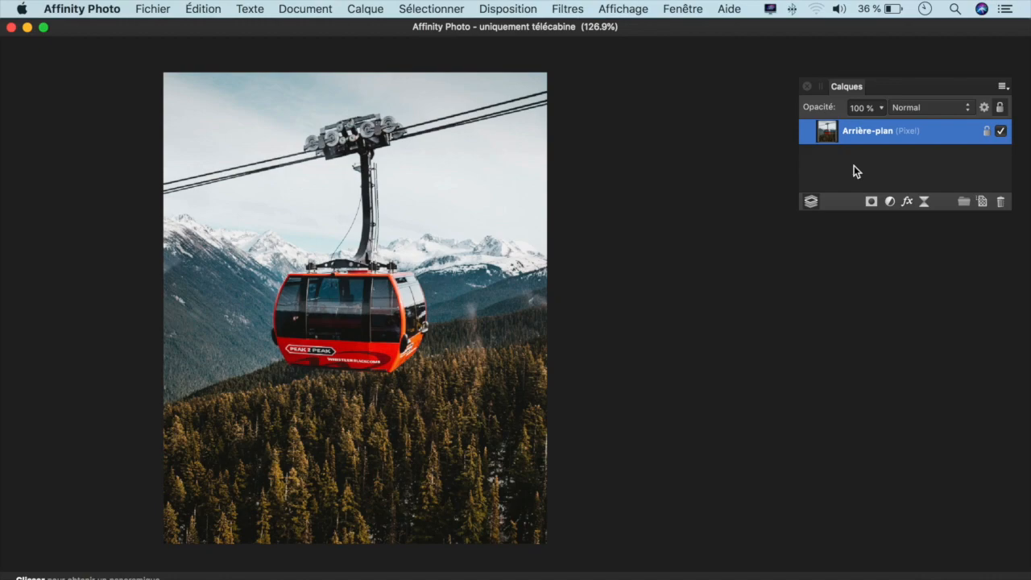
Create a new 4.5 x 6 in portrait photo document at 300 DPI and paste the copied layer into it.
{"action": "left_click", "coordinate": [153, 10]}
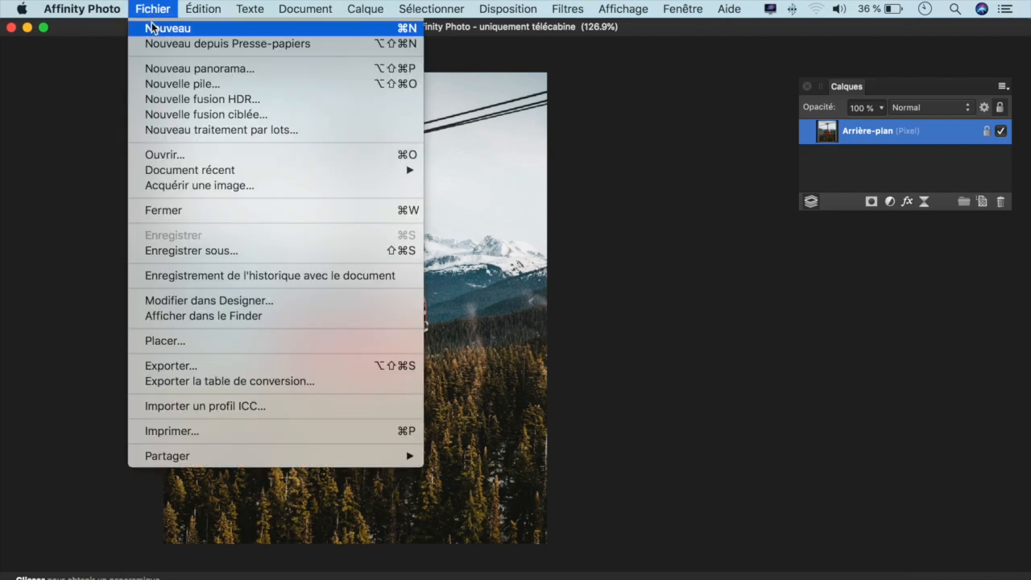
{"action": "left_click", "coordinate": [152, 28]}
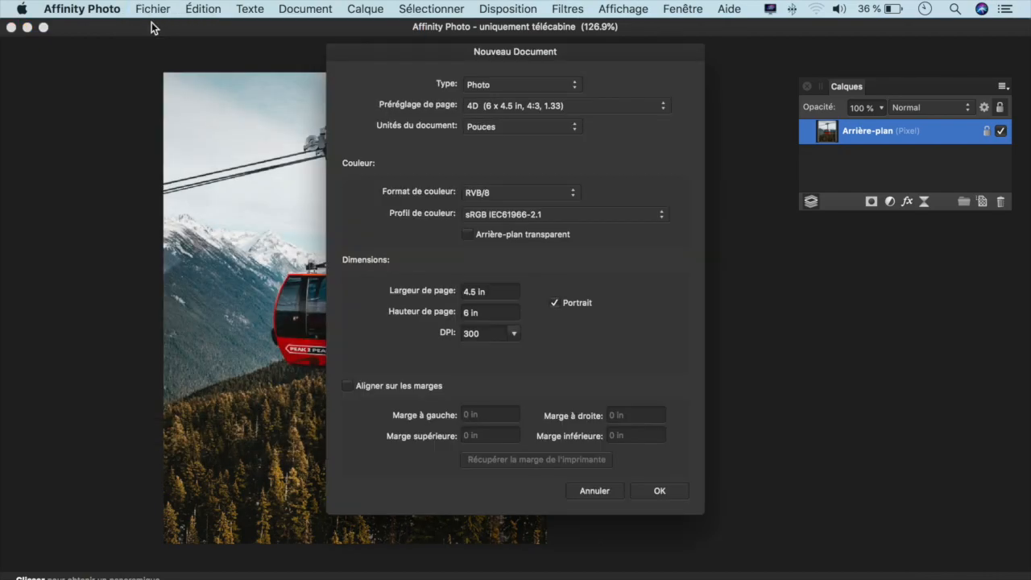
{"action": "left_click", "coordinate": [659, 491]}
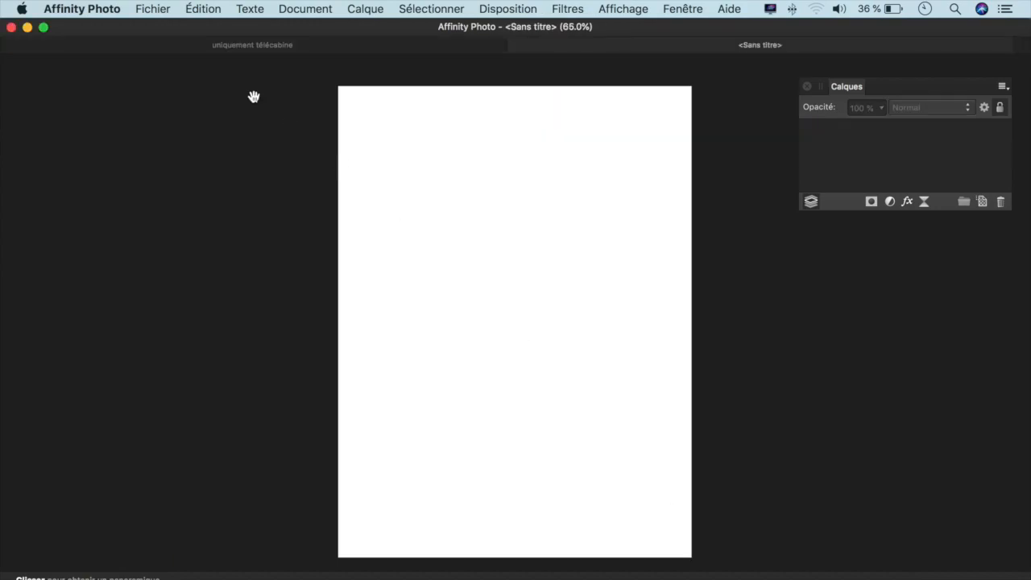
{"action": "left_click", "coordinate": [202, 11]}
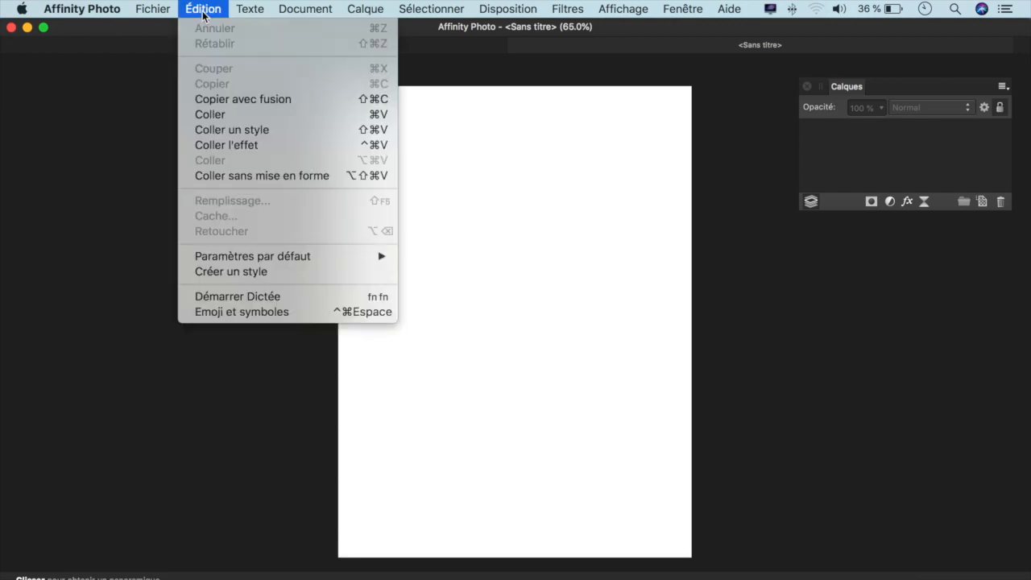
{"action": "left_click", "coordinate": [206, 116]}
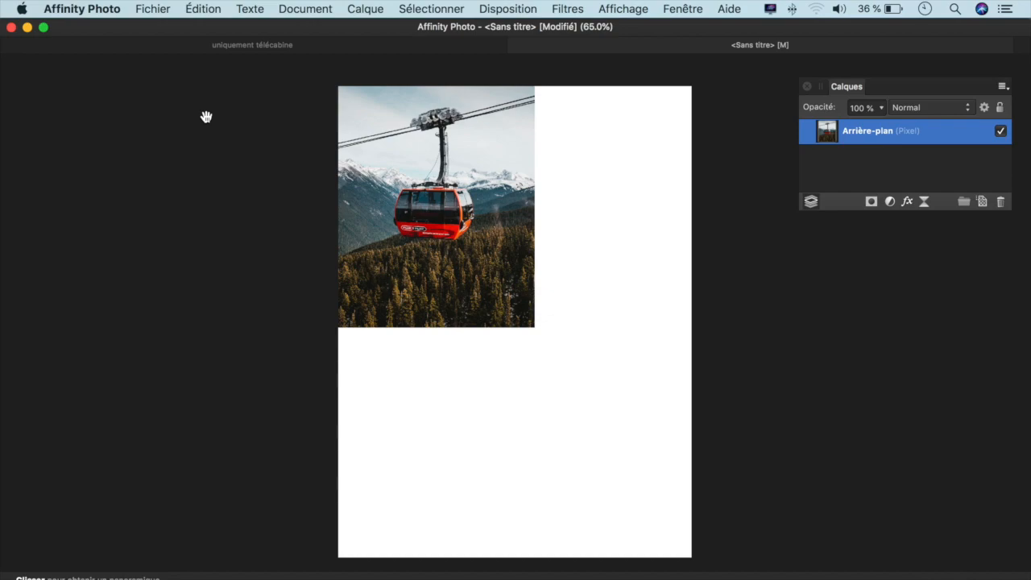
Display the Outils panel in the workspace.
{"action": "scroll", "coordinate": [207, 117], "scroll_direction": "right", "scroll_amount": 1}
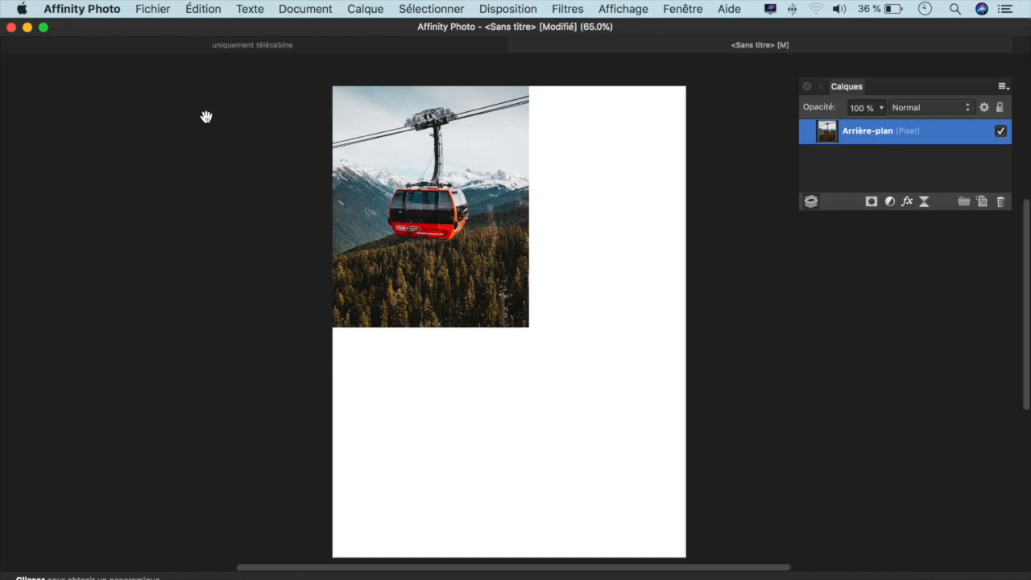
{"action": "left_click", "coordinate": [623, 8]}
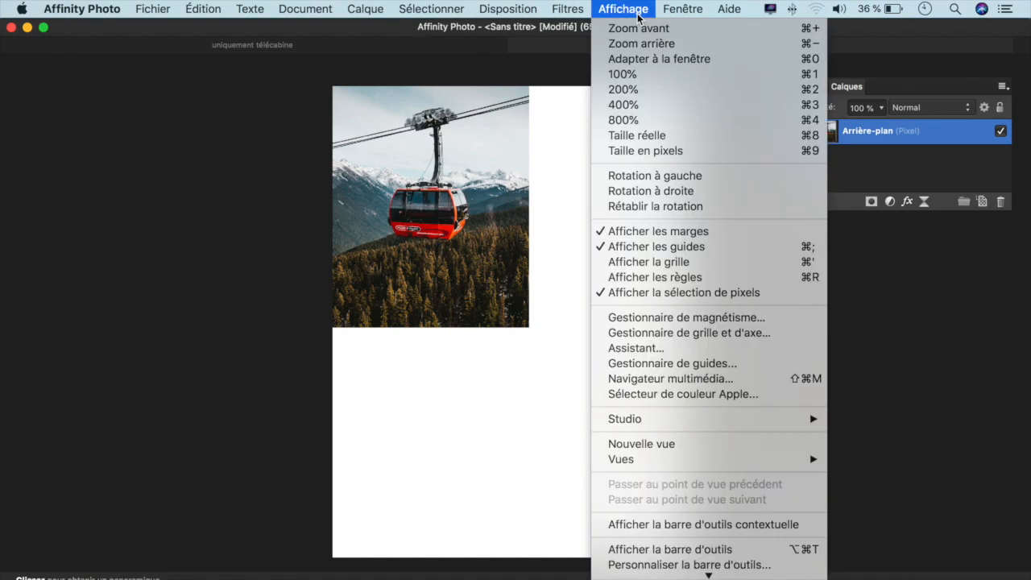
{"action": "mouse_move", "coordinate": [709, 575]}
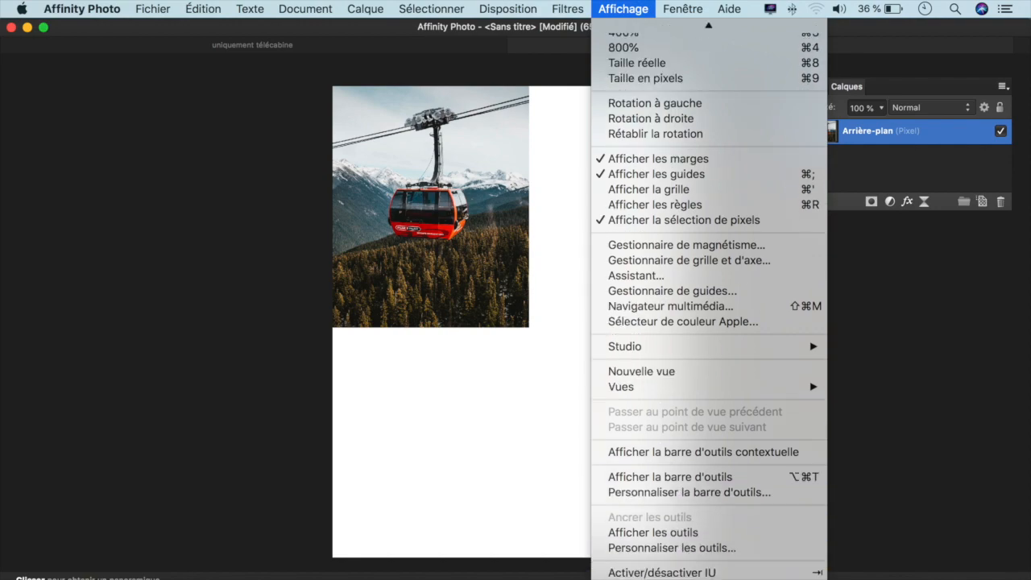
{"action": "left_click", "coordinate": [692, 532]}
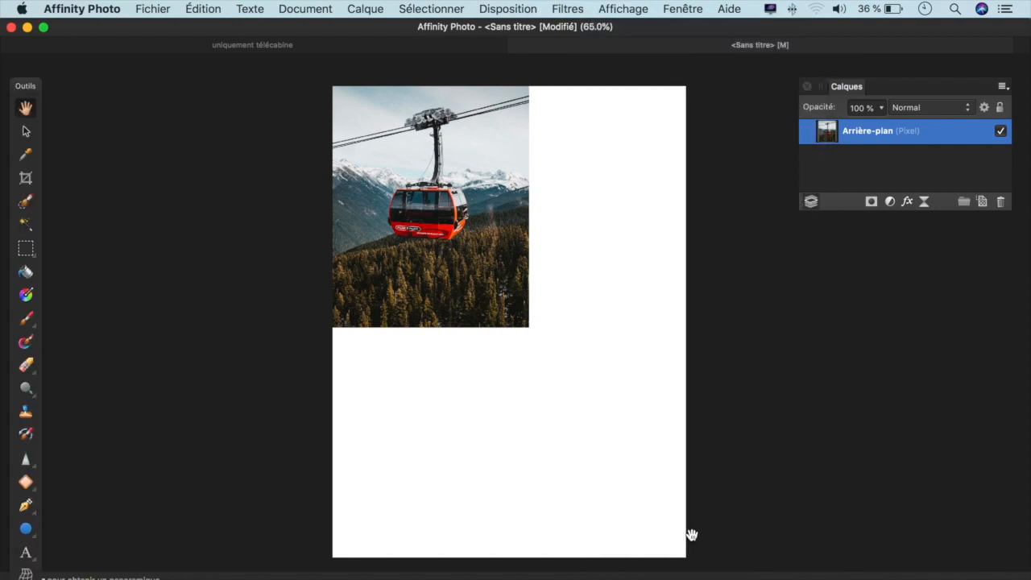
Crop the document to the pasted photo at 730 × 908 px without constraint, displaying the contextual toolbar to apply it.
{"action": "left_click", "coordinate": [26, 182]}
{"action": "left_click_drag", "start_coordinate": [685, 557], "coordinate": [526, 324]}
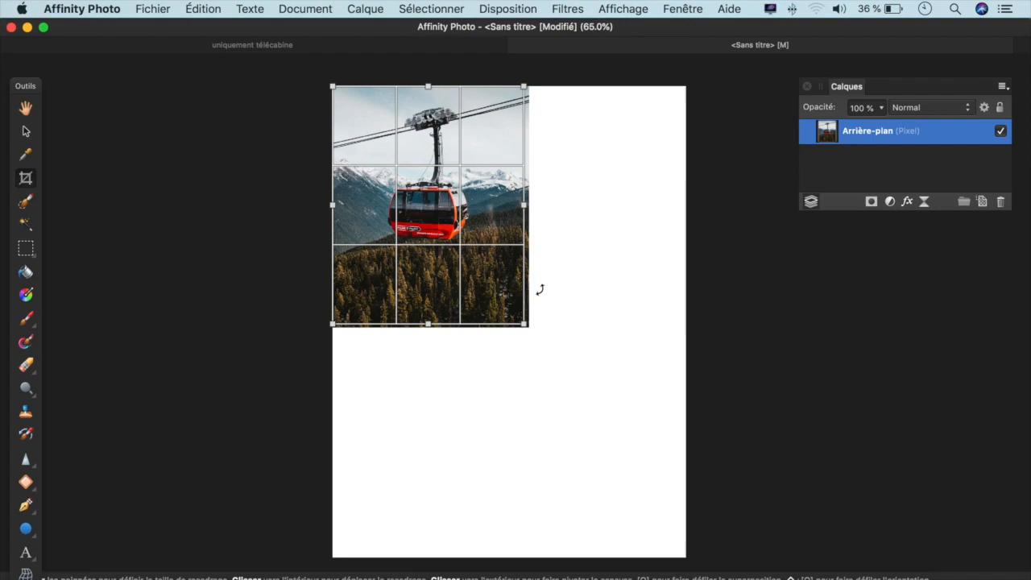
{"action": "left_click", "coordinate": [627, 13]}
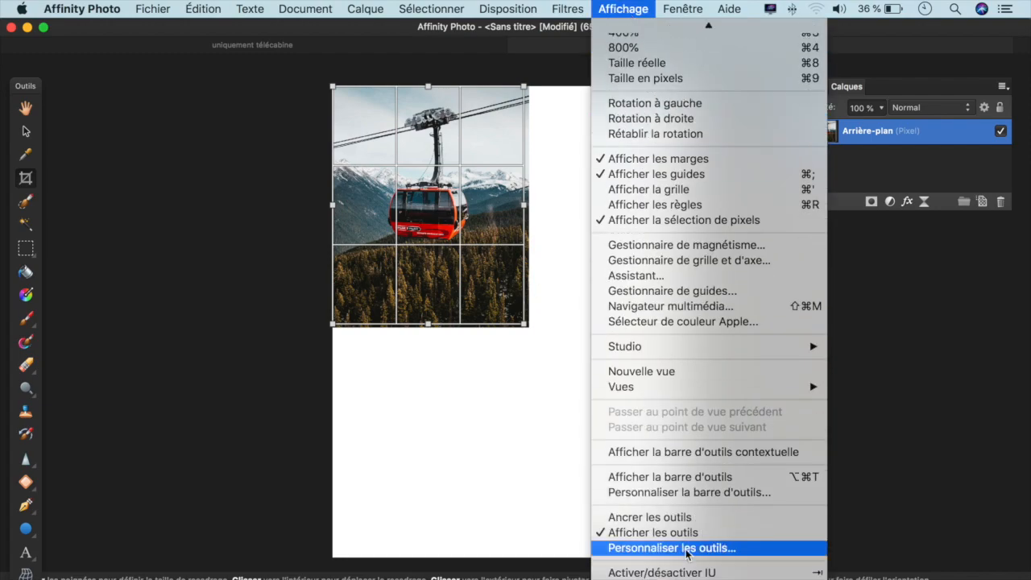
{"action": "left_click", "coordinate": [694, 452]}
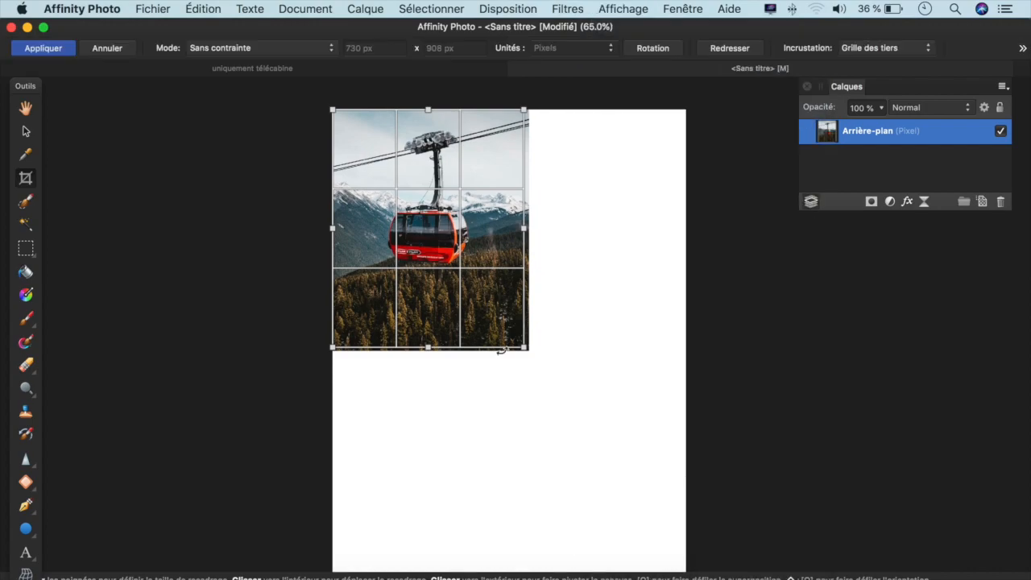
{"action": "left_click", "coordinate": [31, 50]}
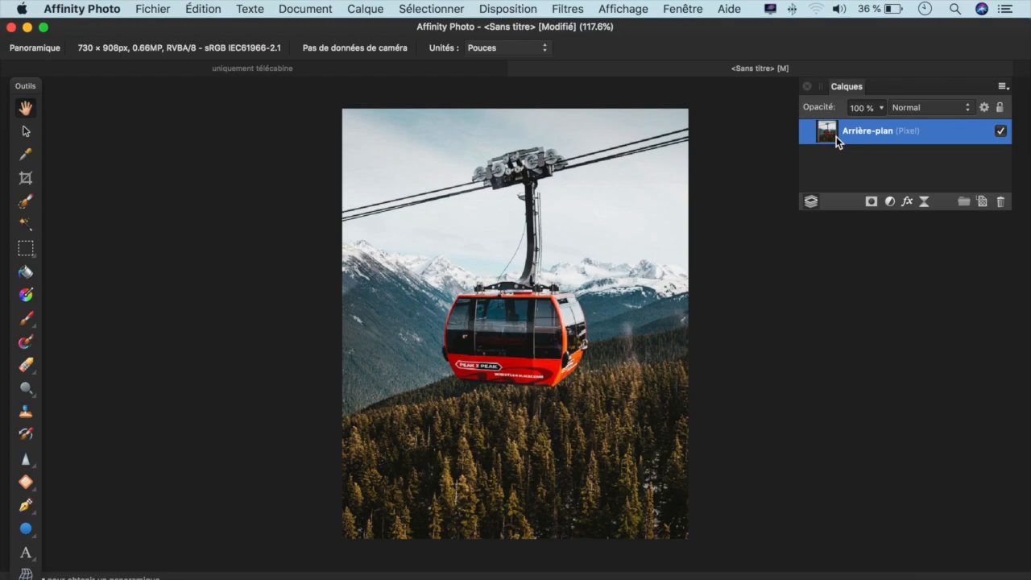
Add a mask to the Arrière-plan layer and select the mask for editing.
{"action": "left_click", "coordinate": [868, 201]}
{"action": "left_click", "coordinate": [871, 159]}
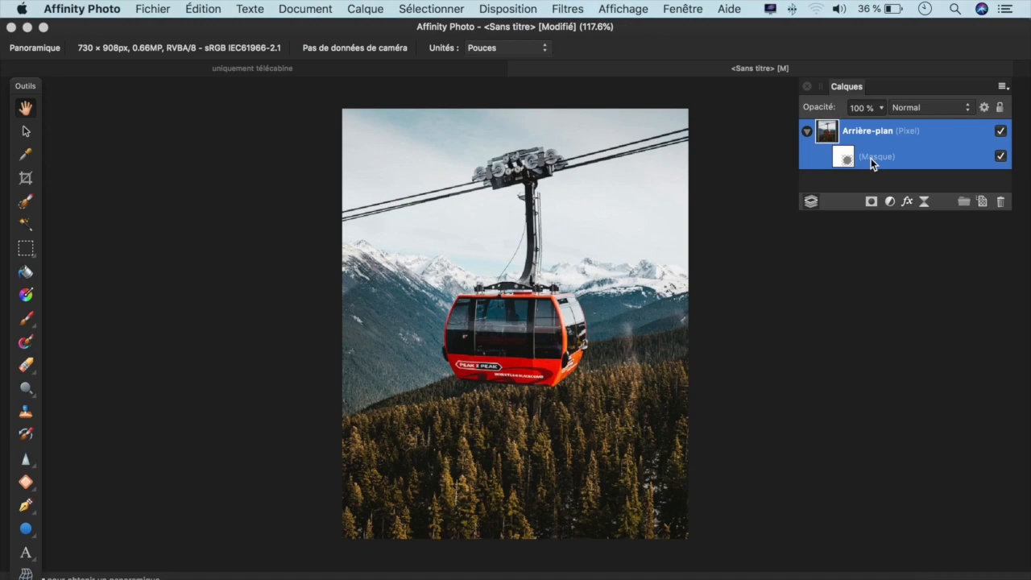
{"action": "left_click", "coordinate": [849, 160]}
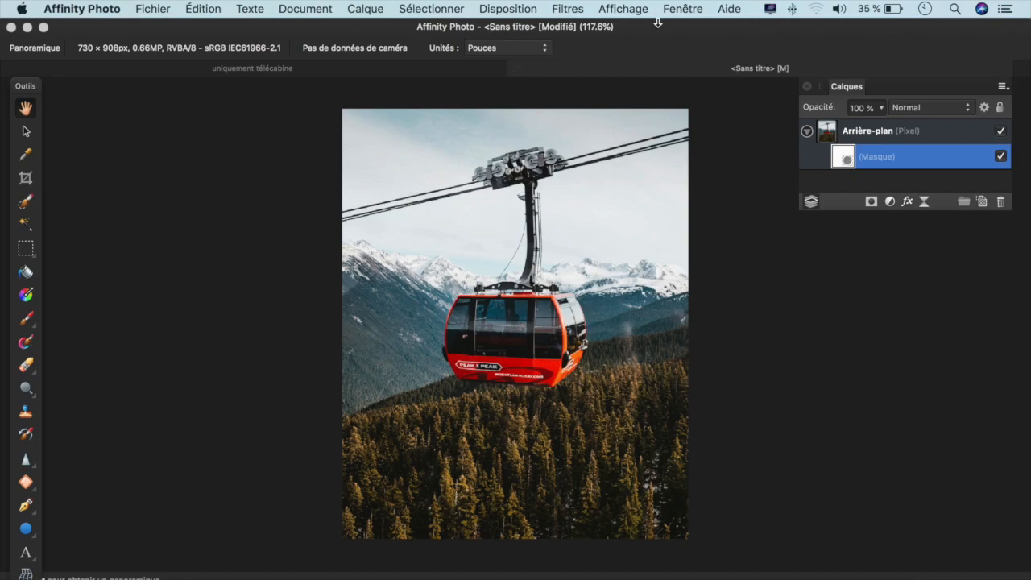
Display the Couleur panel alongside the layers.
{"action": "left_click", "coordinate": [637, 11]}
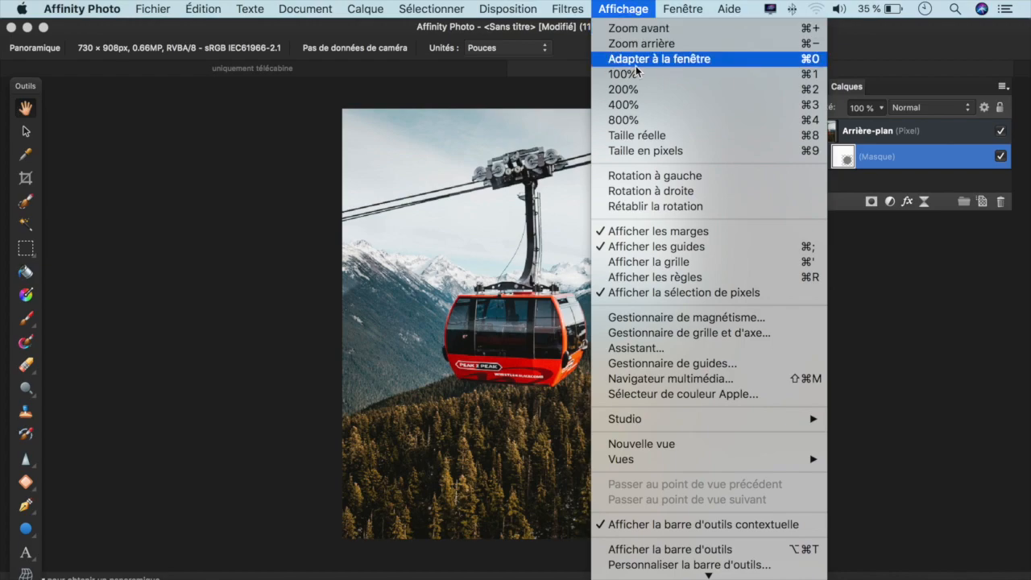
{"action": "mouse_move", "coordinate": [687, 420]}
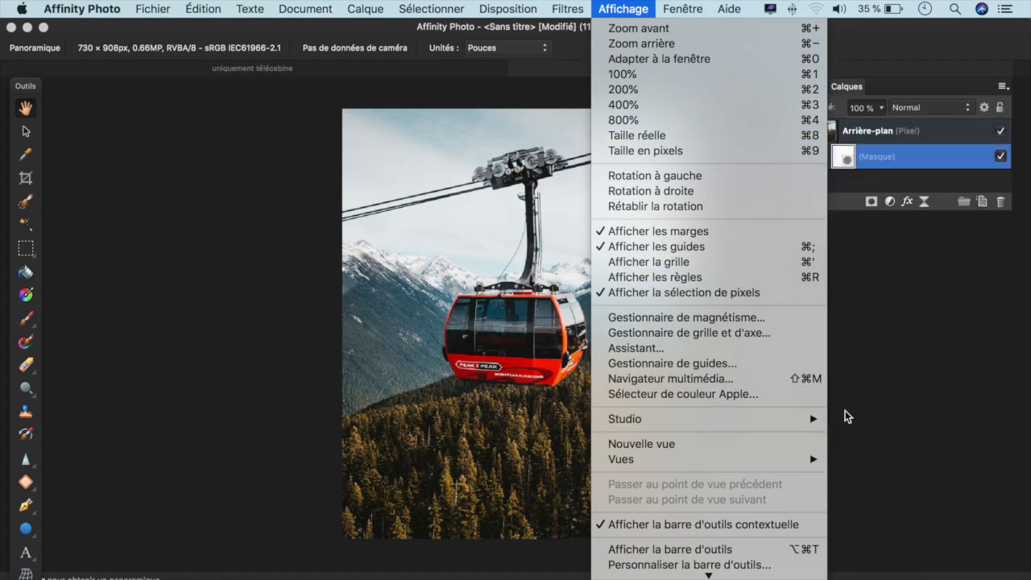
{"action": "mouse_move", "coordinate": [810, 419]}
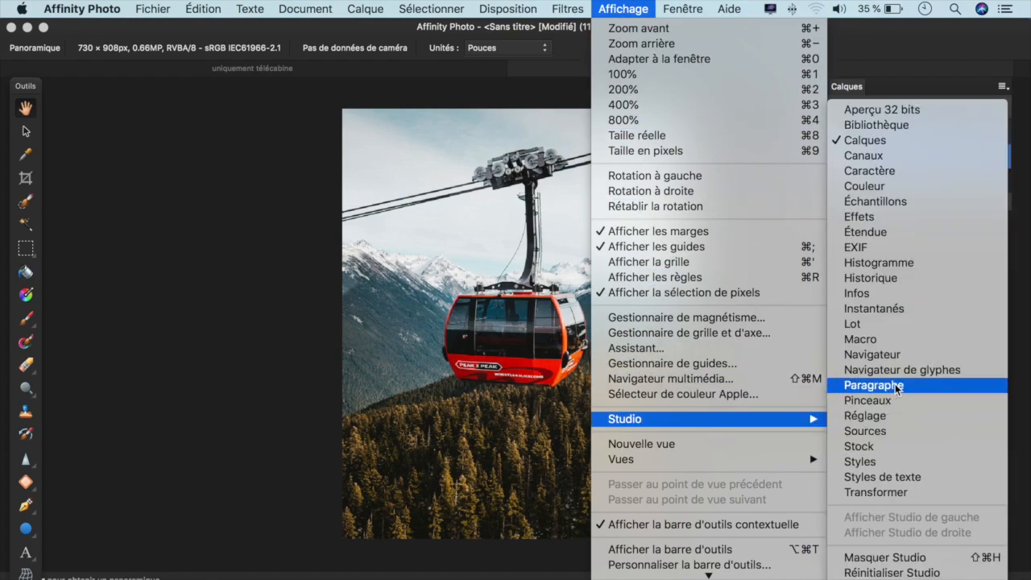
{"action": "left_click", "coordinate": [909, 186]}
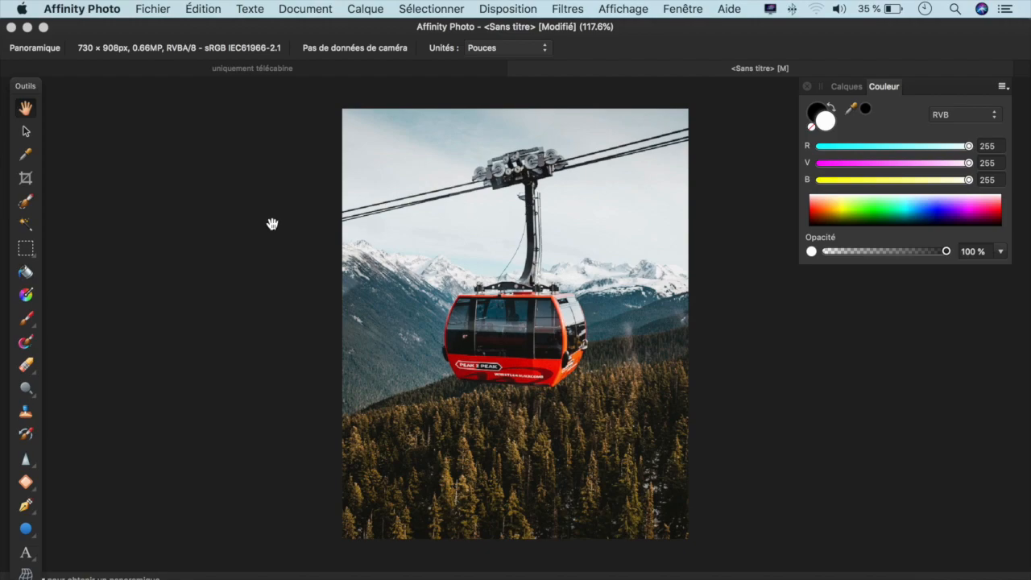
Paint black on the mask with a 410 px brush to hide the forest and mountains beside and below the cabin.
{"action": "left_click", "coordinate": [35, 325]}
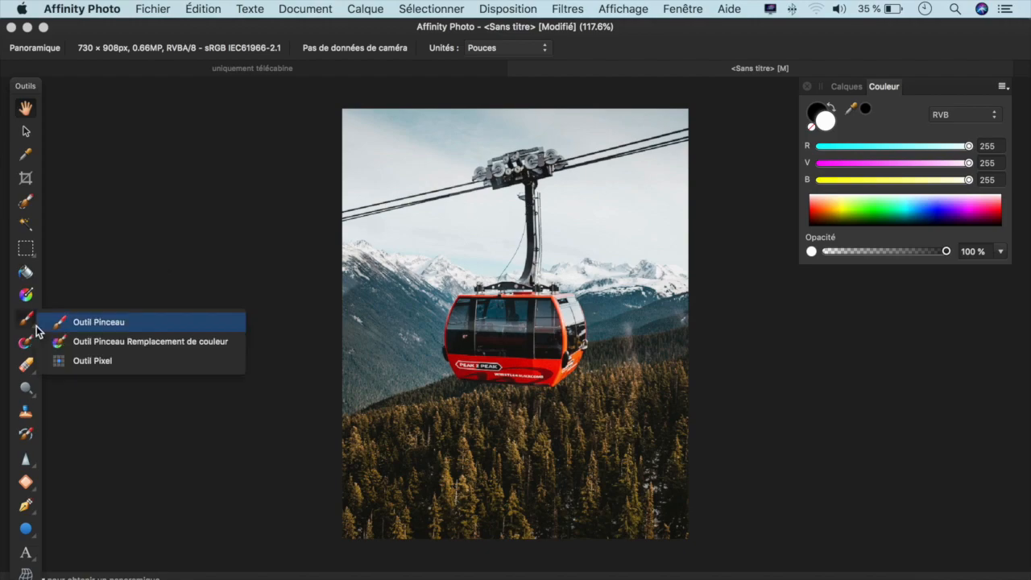
{"action": "left_click", "coordinate": [61, 327]}
{"action": "left_click_drag", "start_coordinate": [100, 315], "coordinate": [393, 318]}
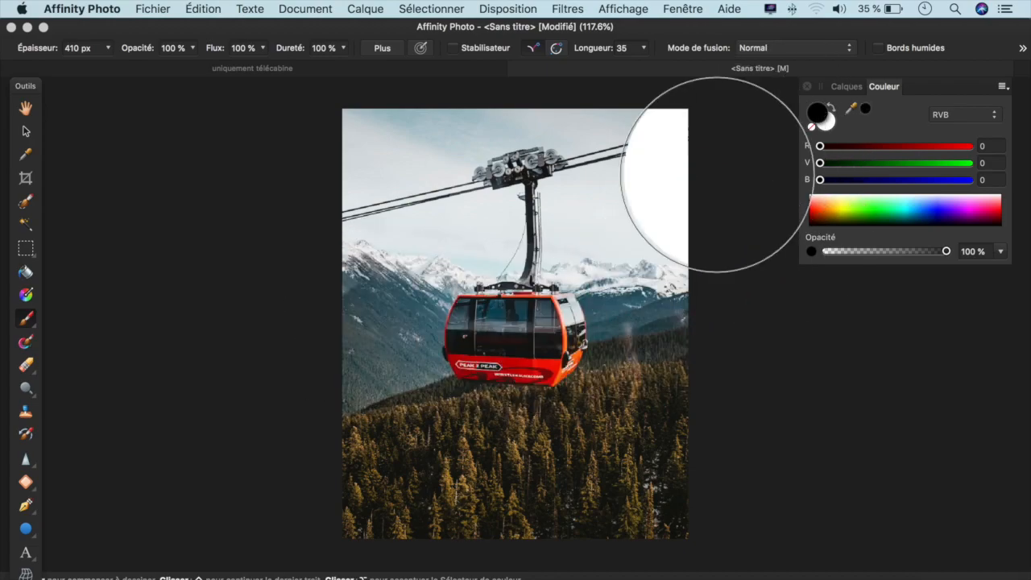
{"action": "left_click", "coordinate": [826, 125]}
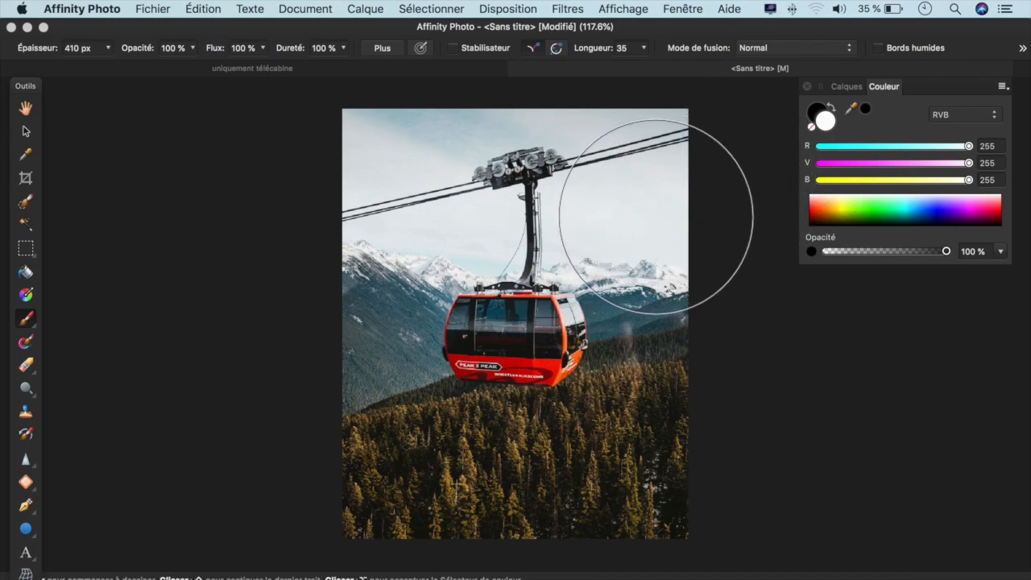
{"action": "left_click", "coordinate": [812, 109]}
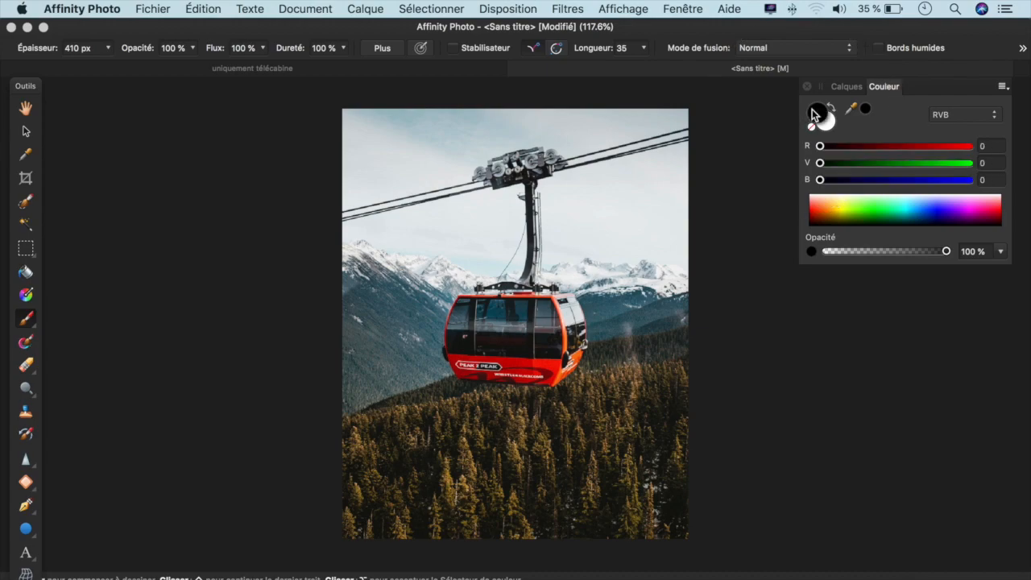
{"action": "mouse_move", "coordinate": [735, 260]}
{"action": "left_mouse_down"}
{"action": "mouse_move", "coordinate": [710, 442]}
{"action": "mouse_move", "coordinate": [691, 480]}
{"action": "mouse_move", "coordinate": [611, 519]}
{"action": "mouse_move", "coordinate": [495, 526]}
{"action": "mouse_move", "coordinate": [402, 516]}
{"action": "mouse_move", "coordinate": [347, 467]}
{"action": "mouse_move", "coordinate": [326, 382]}
{"action": "left_mouse_up"}
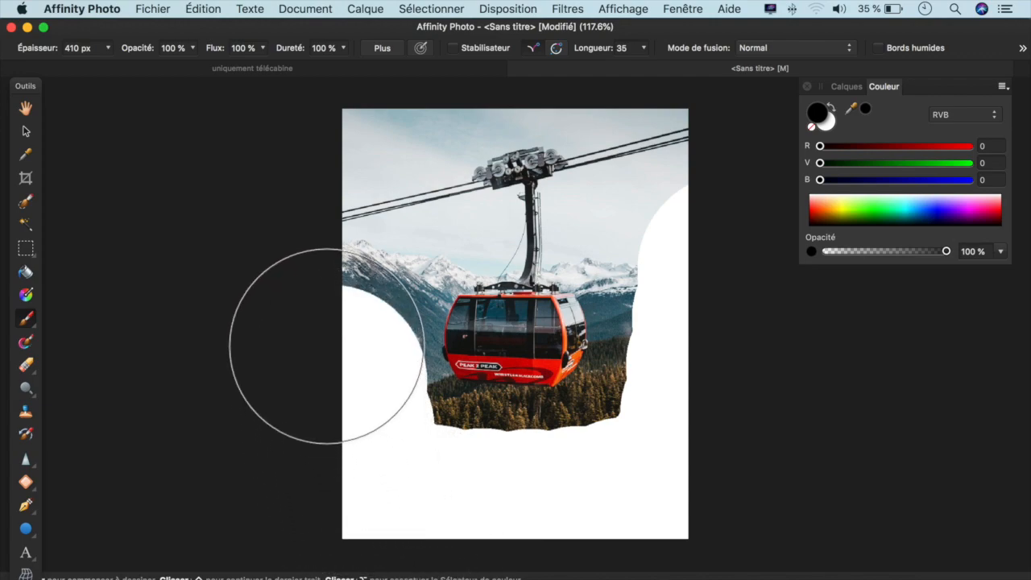
{"action": "left_click_drag", "start_coordinate": [327, 346], "coordinate": [327, 347]}
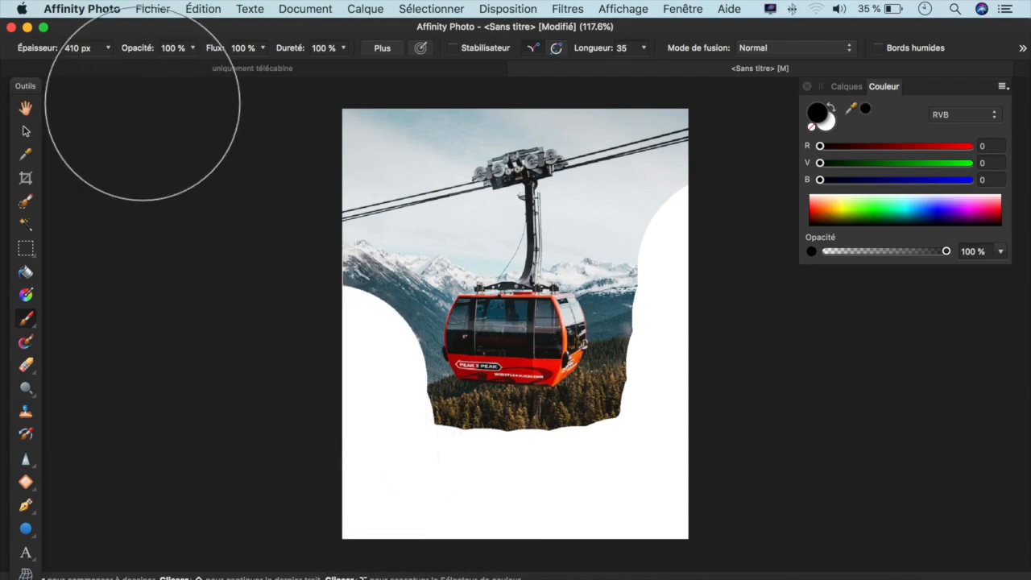
Paint the mask closer around the cabin with a 90 px black brush, and reduce the brush width further.
{"action": "left_click", "coordinate": [107, 48]}
{"action": "left_click_drag", "start_coordinate": [112, 69], "coordinate": [78, 69]}
{"action": "mouse_move", "coordinate": [338, 324]}
{"action": "left_mouse_down"}
{"action": "mouse_move", "coordinate": [347, 274]}
{"action": "mouse_move", "coordinate": [364, 262]}
{"action": "mouse_move", "coordinate": [399, 317]}
{"action": "mouse_move", "coordinate": [429, 414]}
{"action": "mouse_move", "coordinate": [526, 434]}
{"action": "mouse_move", "coordinate": [600, 421]}
{"action": "mouse_move", "coordinate": [617, 398]}
{"action": "mouse_move", "coordinate": [627, 323]}
{"action": "left_mouse_up"}
{"action": "left_click", "coordinate": [108, 49]}
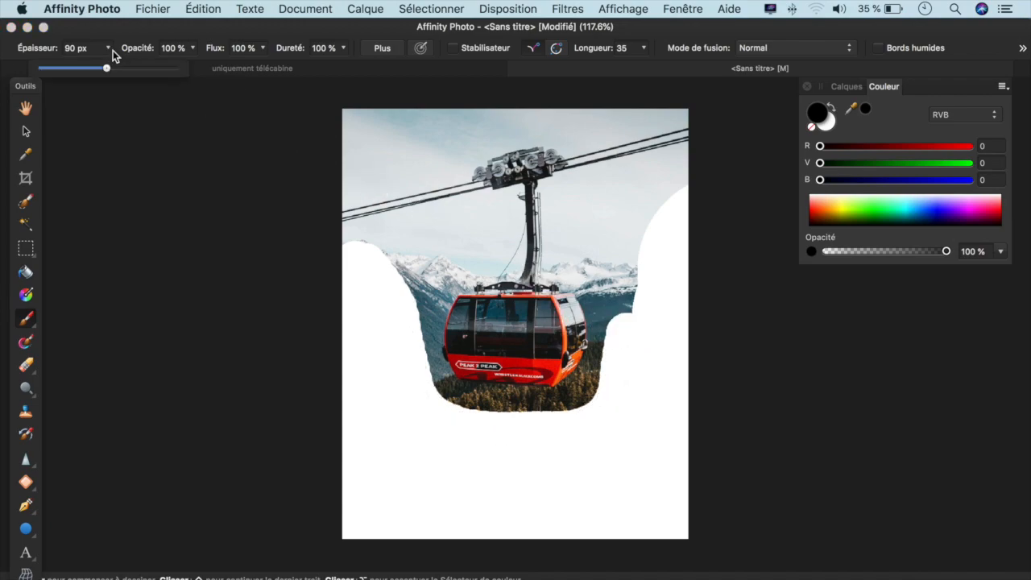
{"action": "left_click_drag", "start_coordinate": [104, 69], "coordinate": [51, 77]}
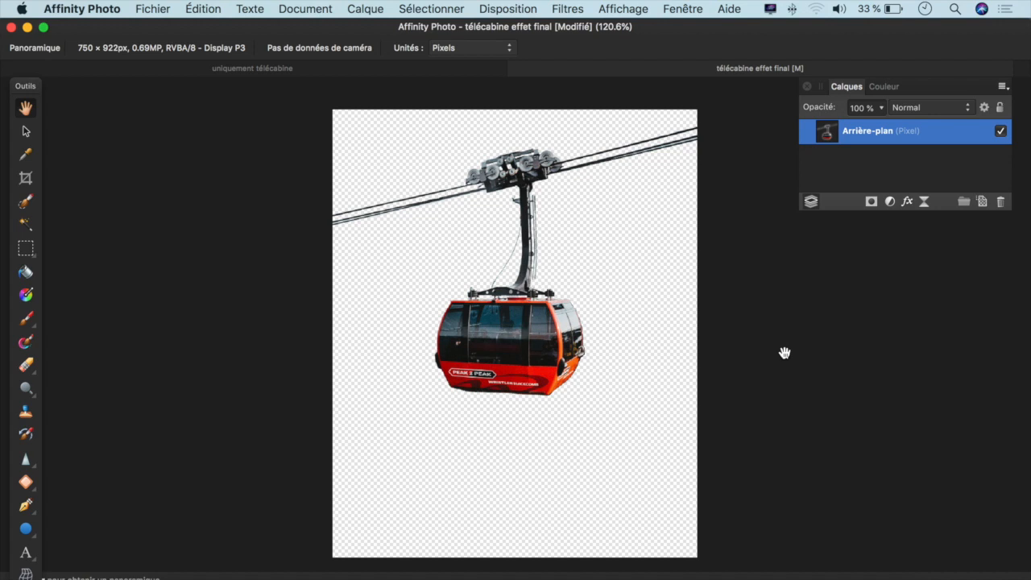
Copy the cut-out cable car layer from "télécabine effet final" and paste it above the photo in "uniquement télécabine".
{"action": "right_click", "coordinate": [851, 132]}
{"action": "left_click", "coordinate": [847, 155]}
{"action": "left_click", "coordinate": [284, 68]}
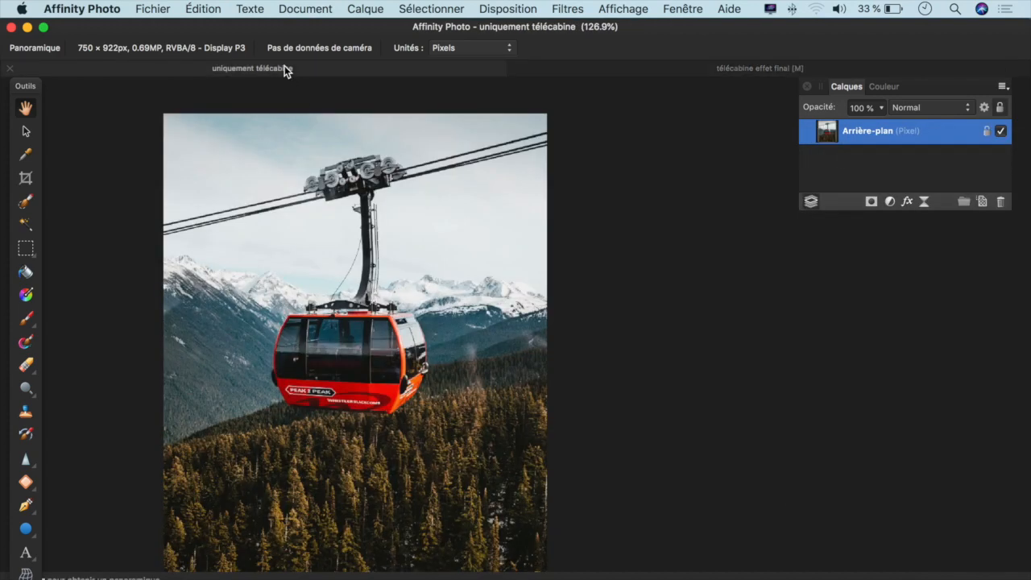
{"action": "right_click", "coordinate": [833, 129]}
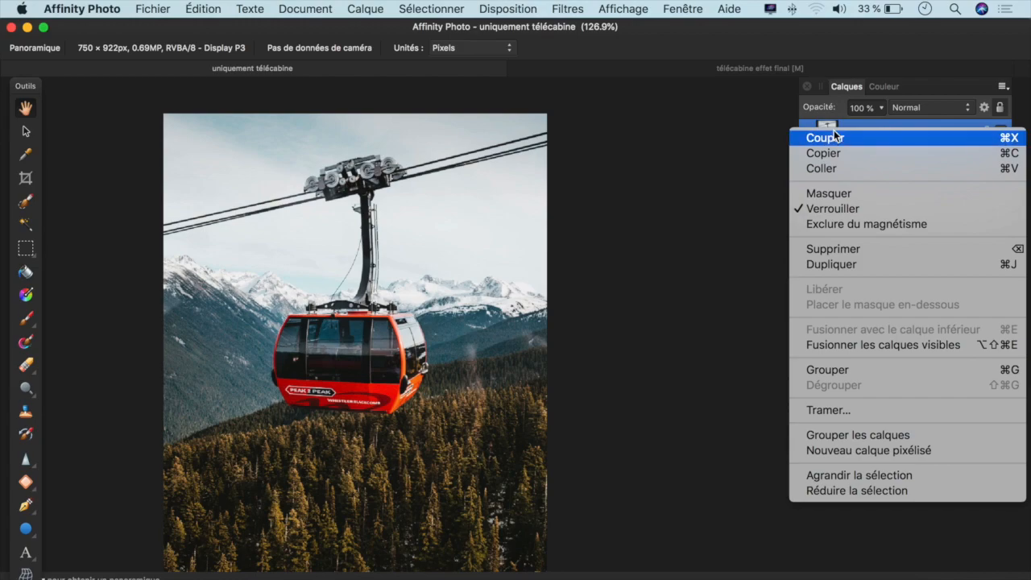
{"action": "left_click", "coordinate": [835, 165]}
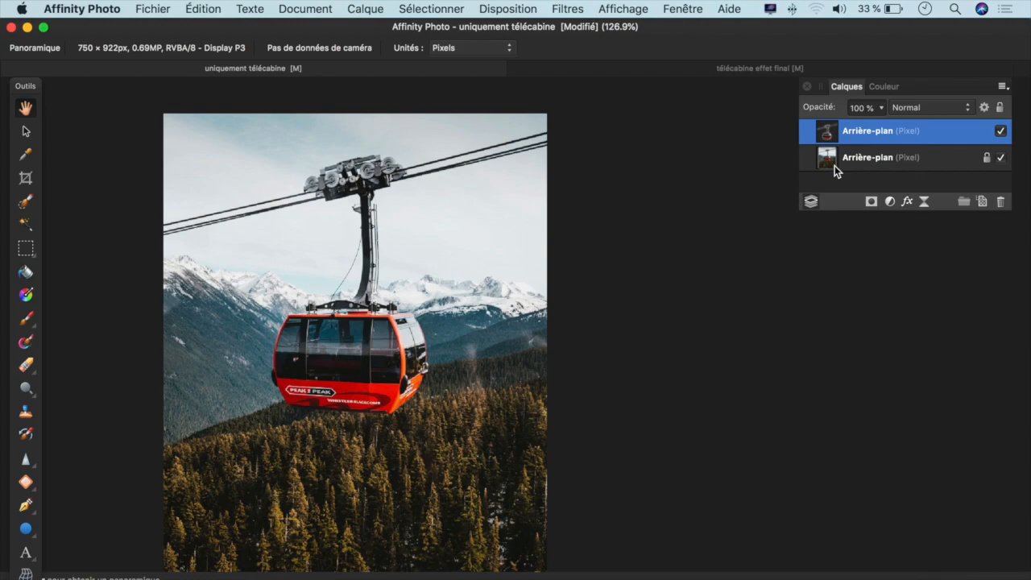
Set up a directional blur (Flou directionnel) on the original photo layer beneath the cut-out, with radius 37.1 px and rotation 199°.
{"action": "left_click", "coordinate": [834, 165]}
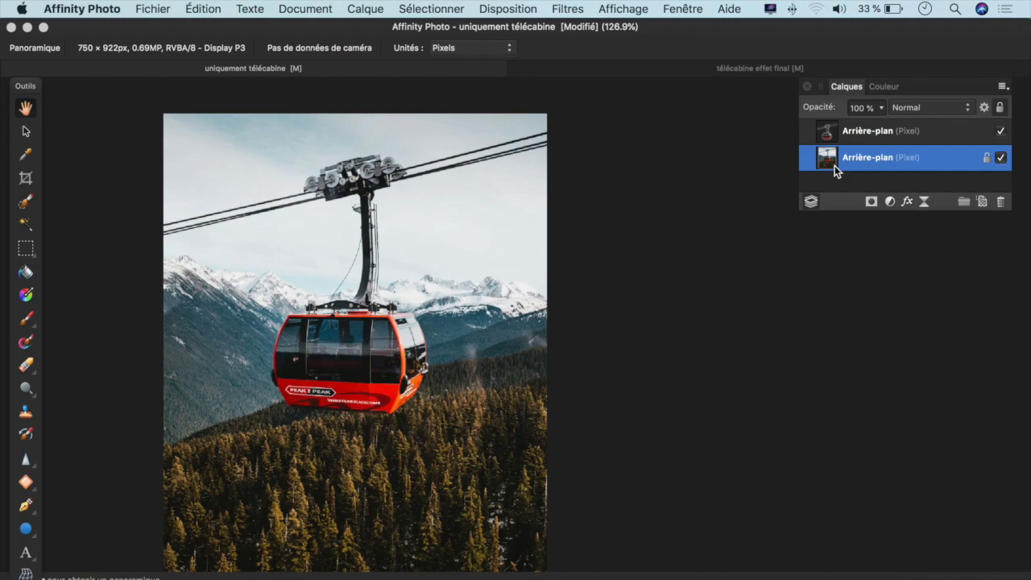
{"action": "left_click", "coordinate": [573, 11]}
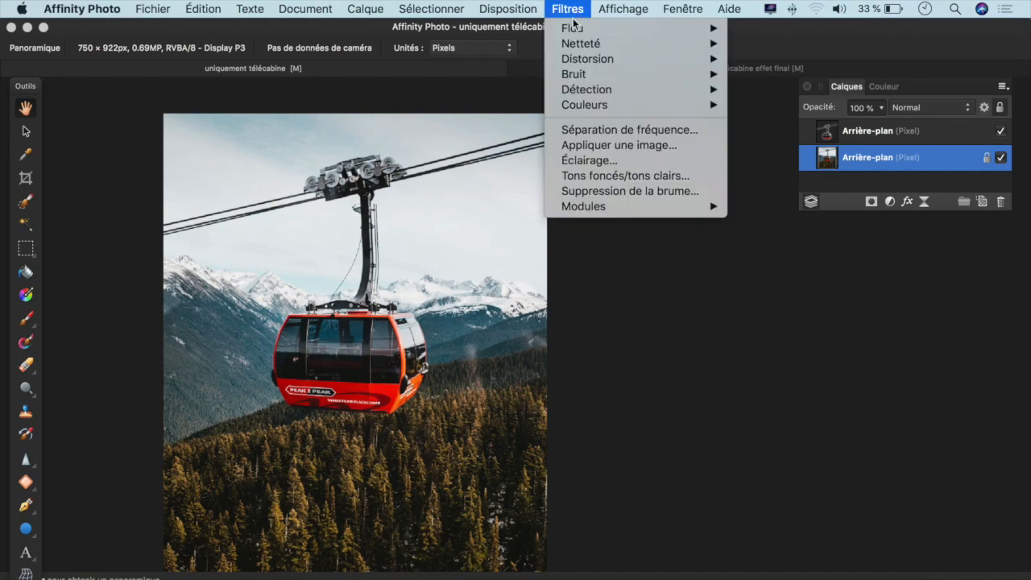
{"action": "mouse_move", "coordinate": [572, 28]}
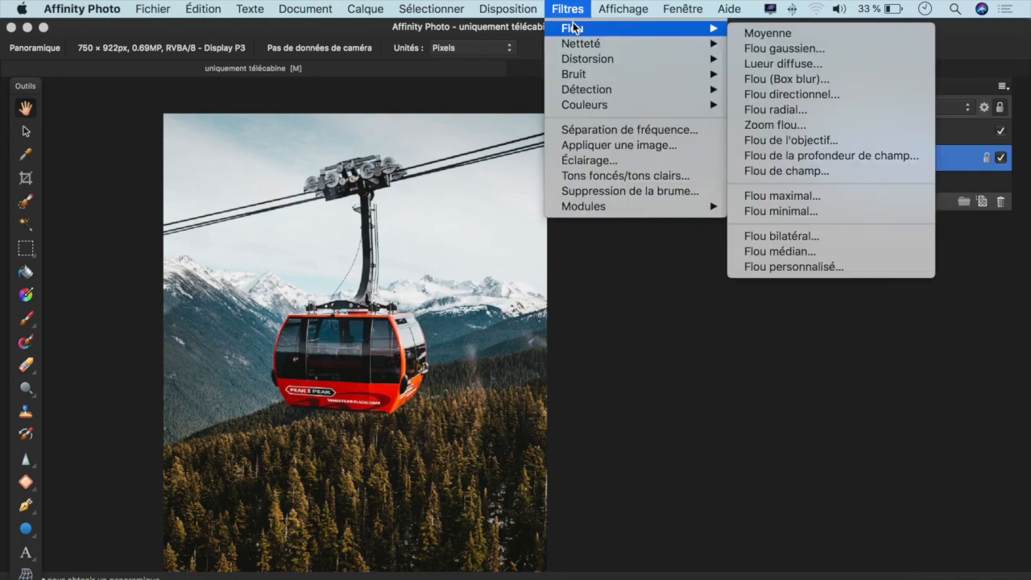
{"action": "left_click", "coordinate": [811, 94]}
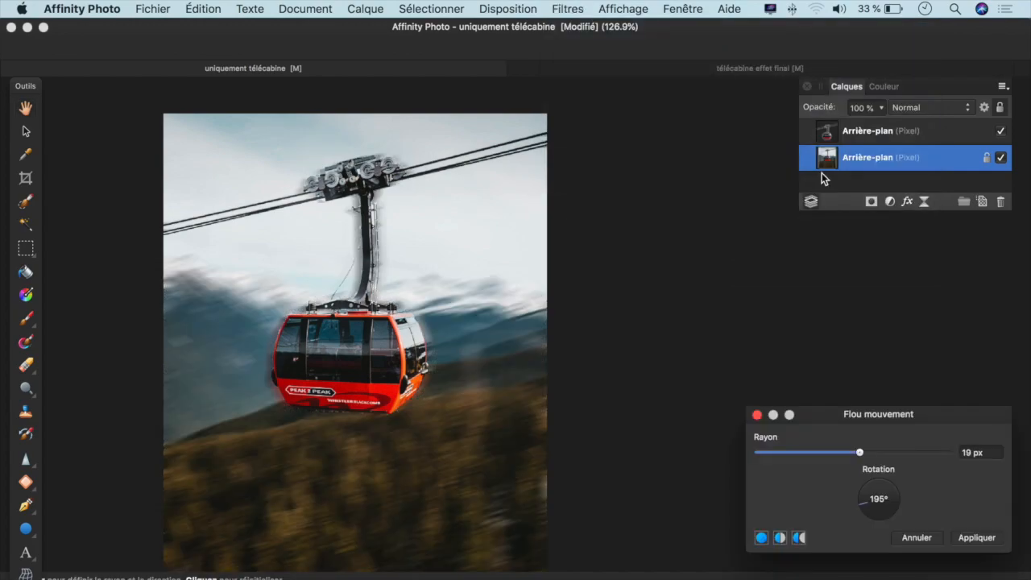
{"action": "left_click_drag", "start_coordinate": [864, 457], "coordinate": [954, 456]}
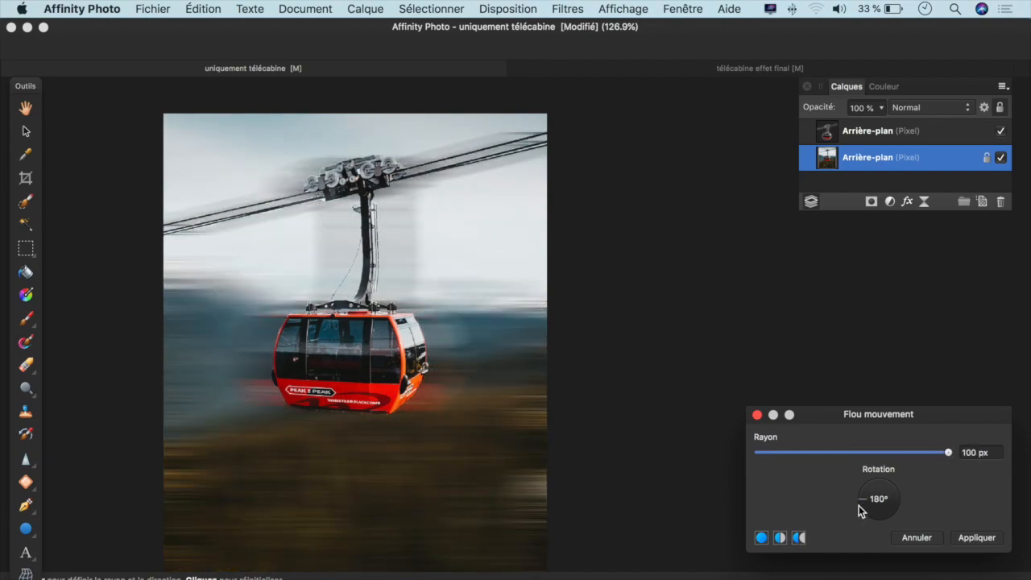
{"action": "left_click_drag", "start_coordinate": [858, 505], "coordinate": [859, 506]}
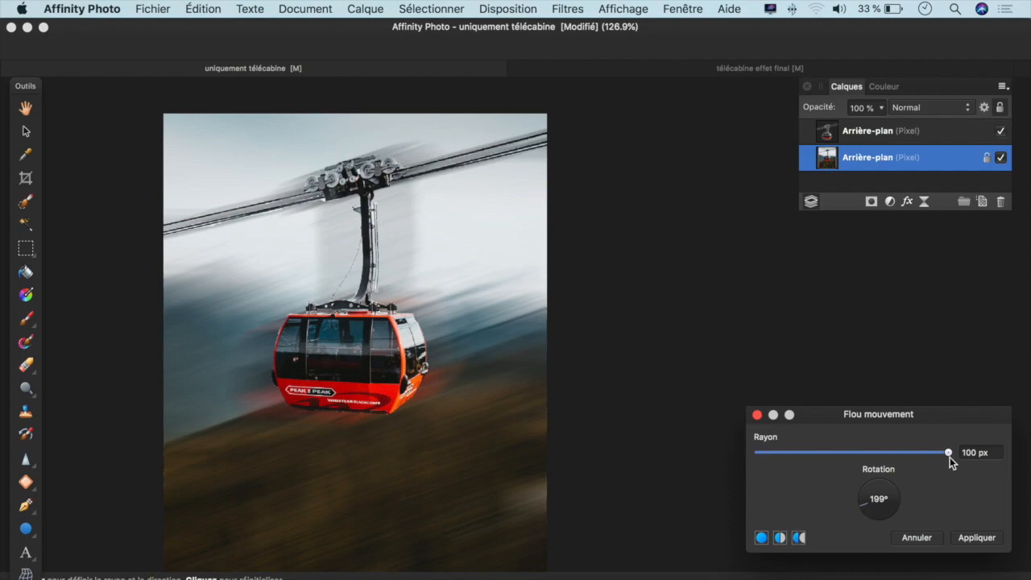
{"action": "left_click_drag", "start_coordinate": [949, 453], "coordinate": [900, 462]}
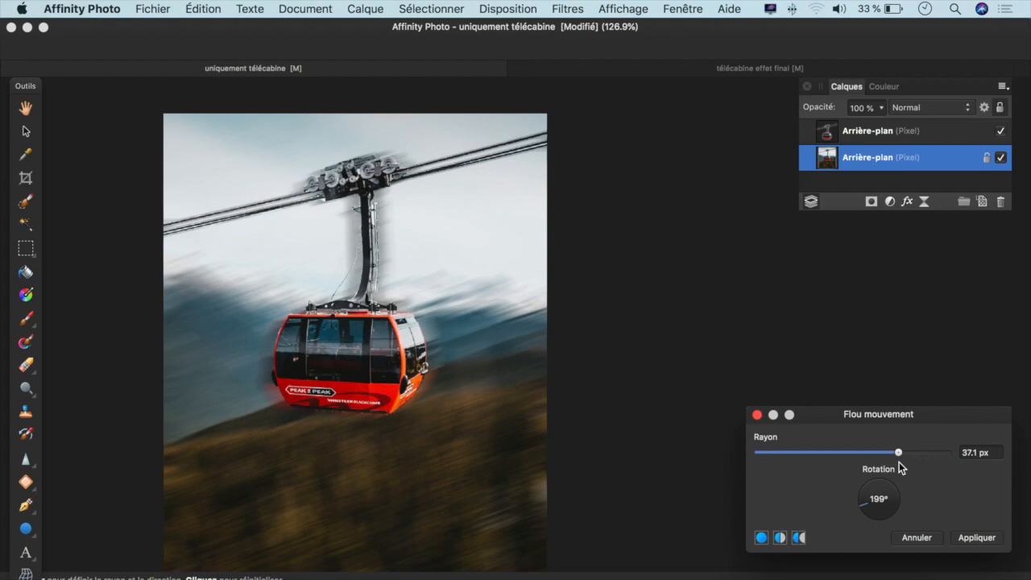